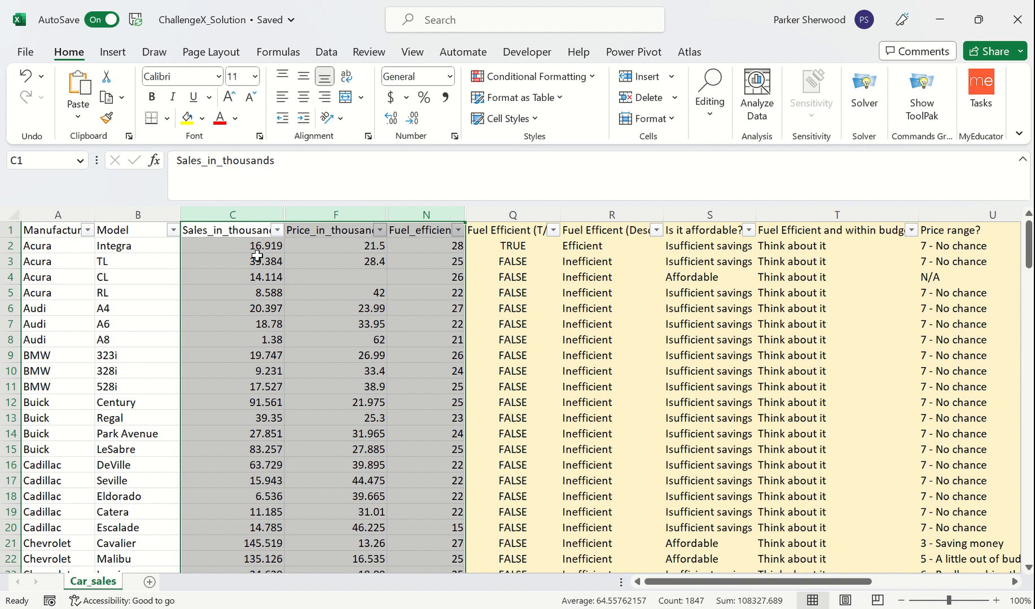
Examine the Fuel Efficient (T/F) formula in Q2 and the fuel efficiency cell N2 that it tests.
left_click(258, 262)
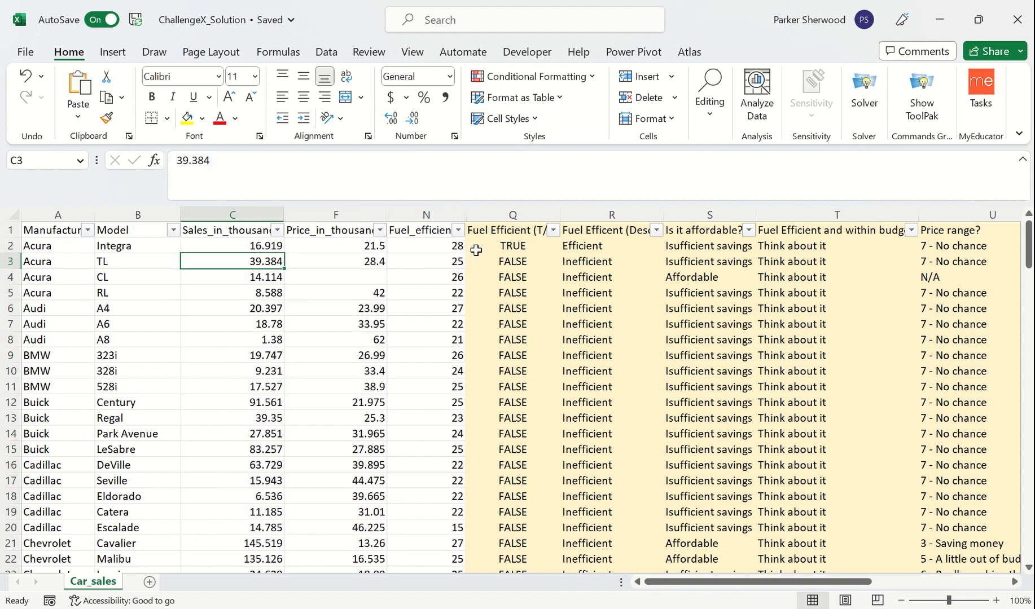
left_click(514, 232)
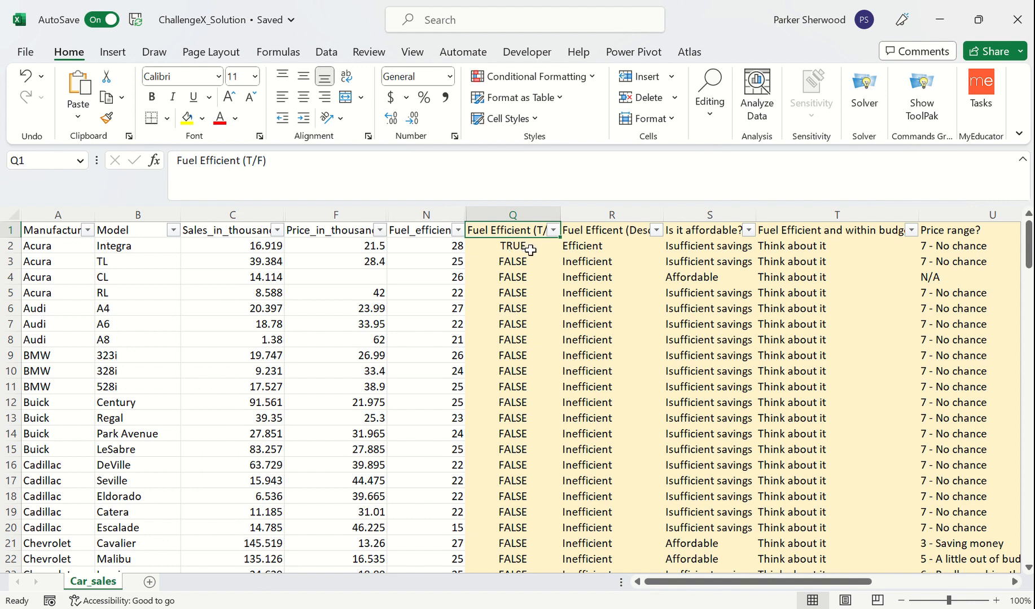
left_click(432, 248)
key("Up")
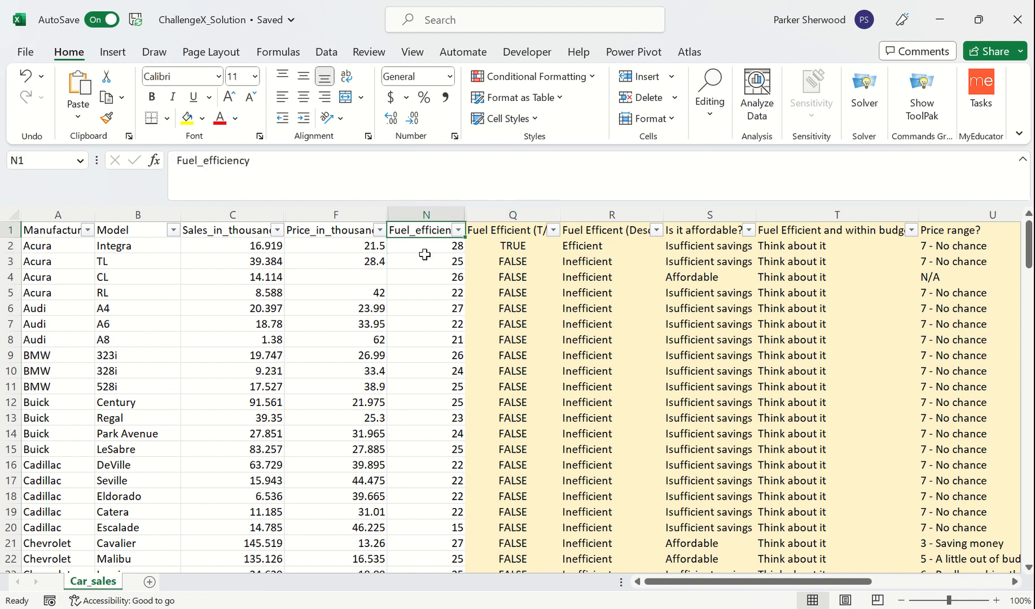
left_click(431, 245)
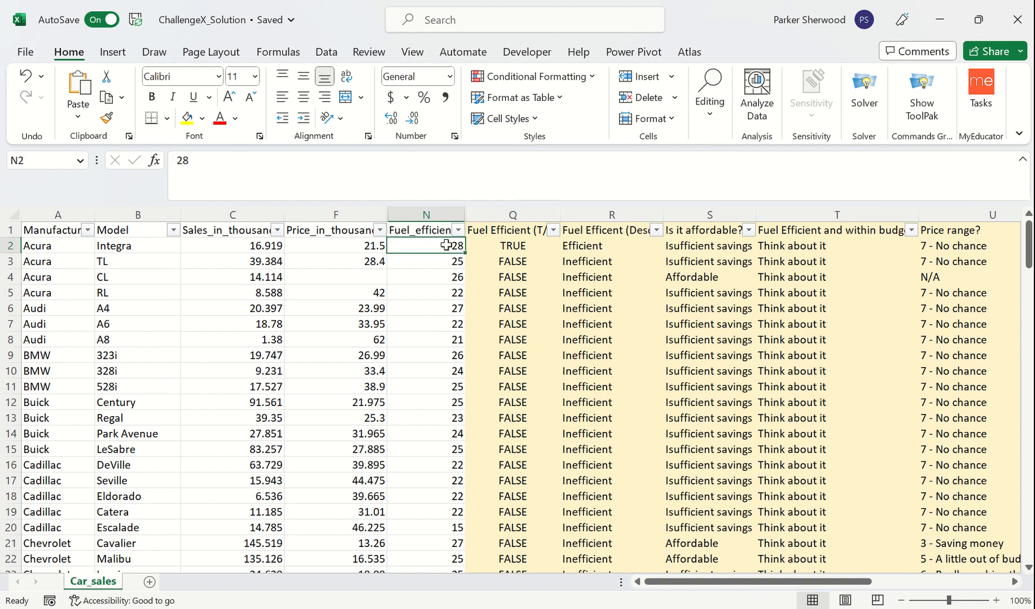
left_click(516, 246)
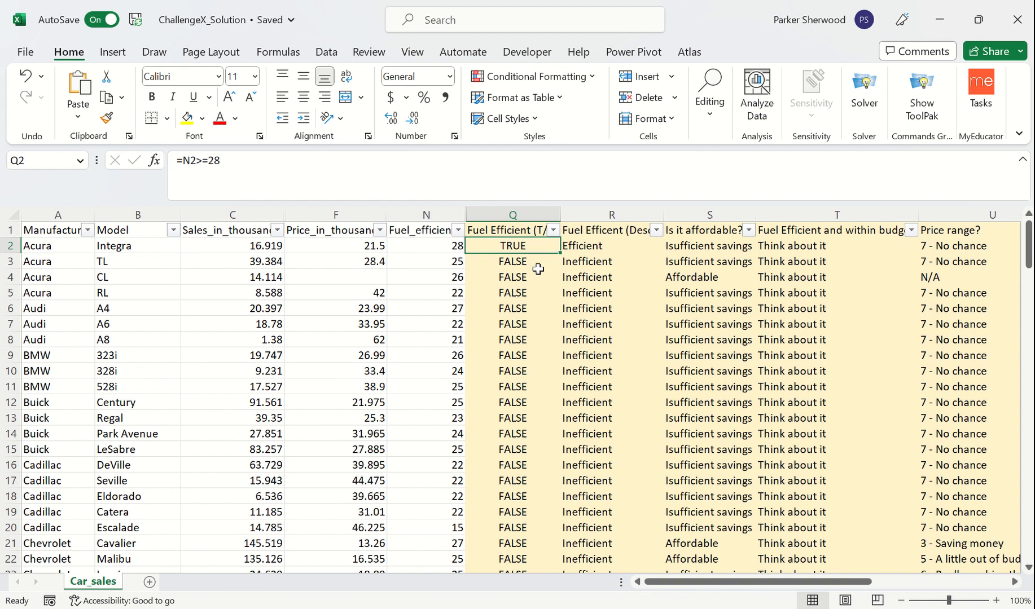
left_click(193, 162)
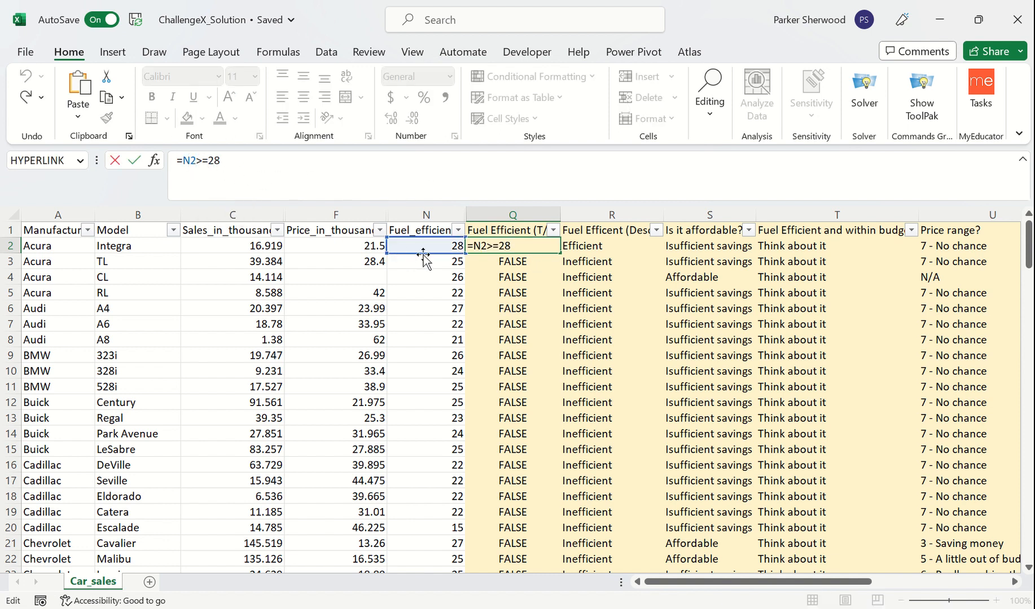
left_click(245, 162)
key("Return")
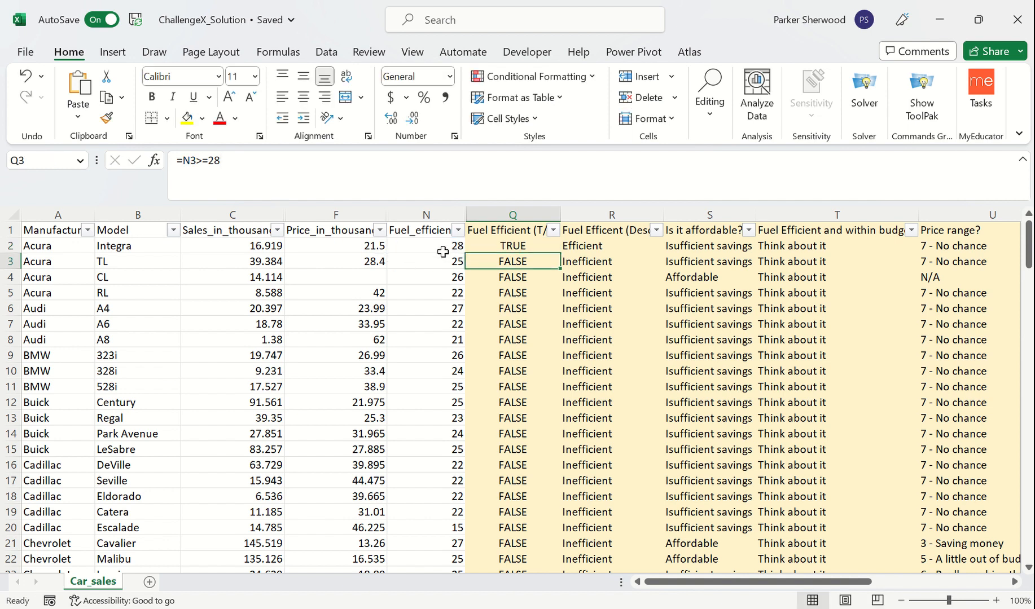
Examine the condition and both result texts of the IF formula in R2, the Fuel Efficient description column.
left_click(616, 249)
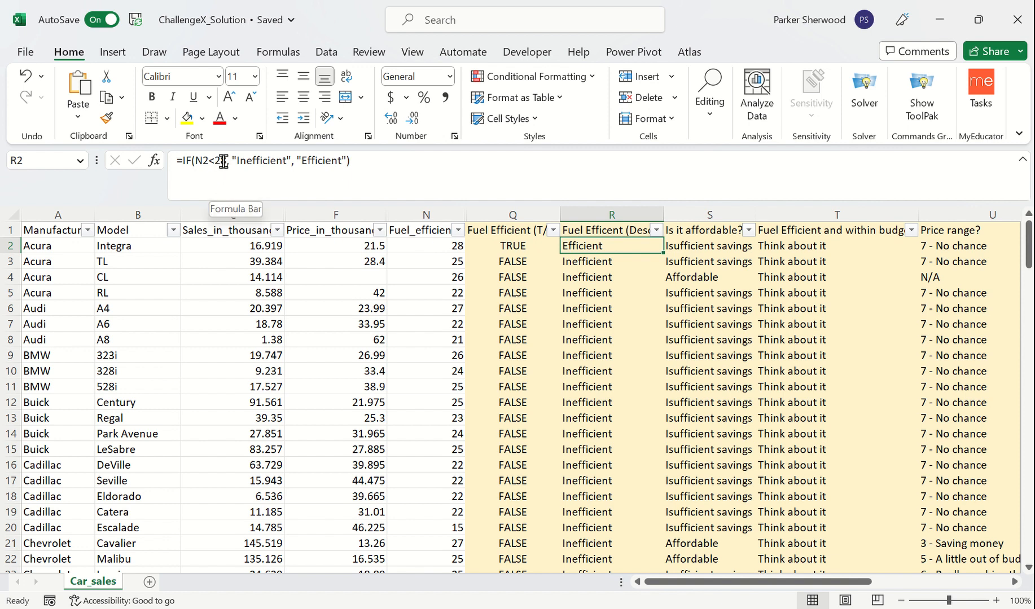
left_click(271, 162)
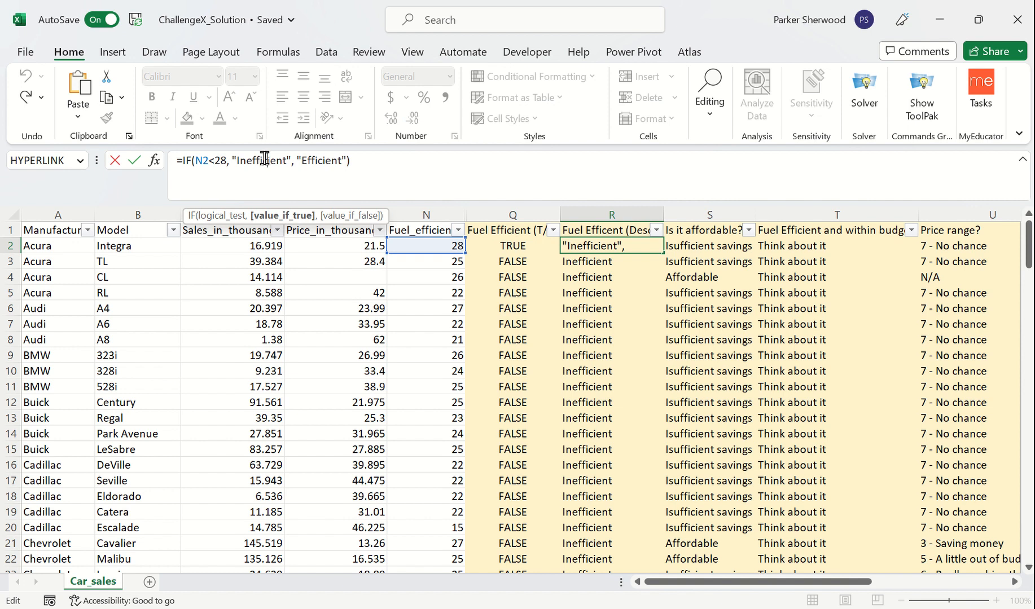
left_click(339, 161)
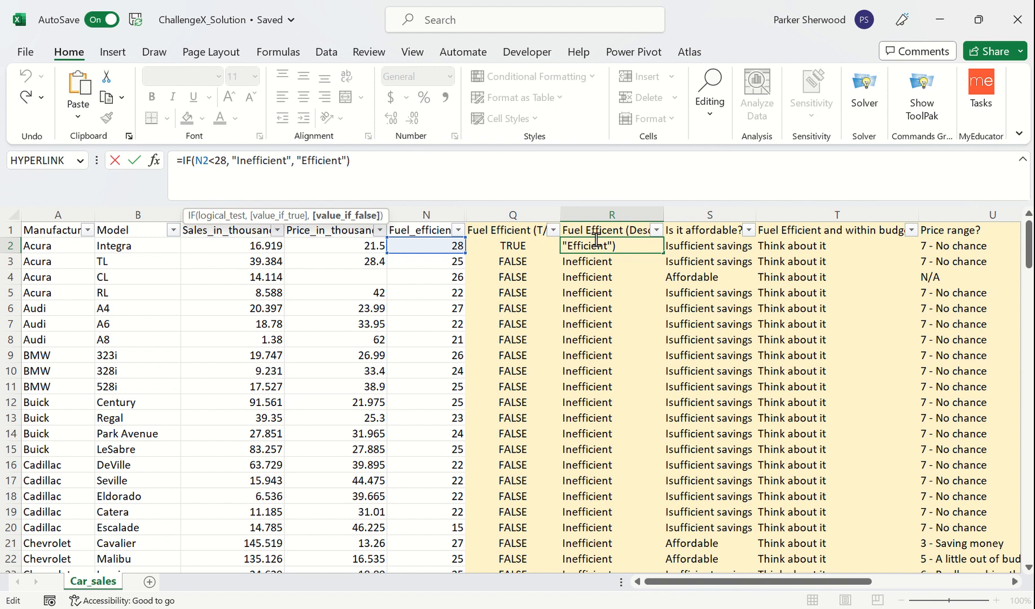
Correct the false result in the S2 affordability formula to "Insufficient savings" and fill the formula down the column.
key("Tab")
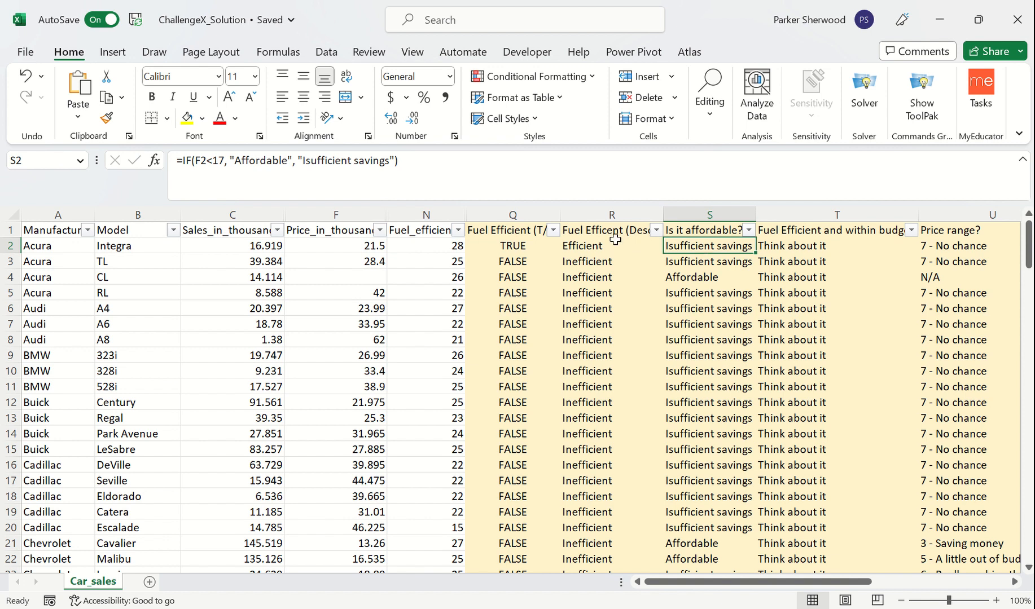
double_click(203, 161)
left_click(202, 161)
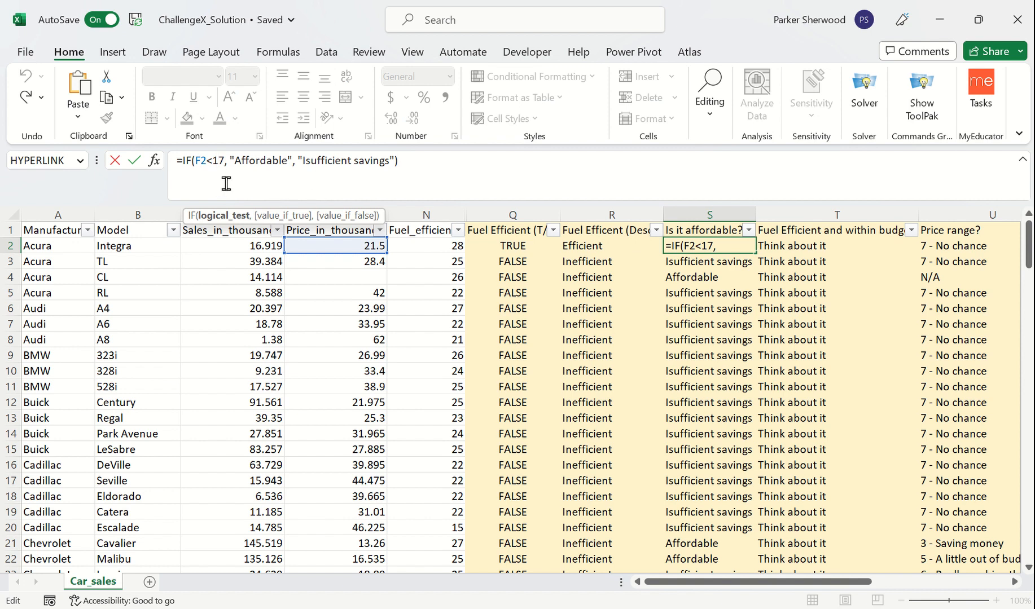
left_click(265, 162)
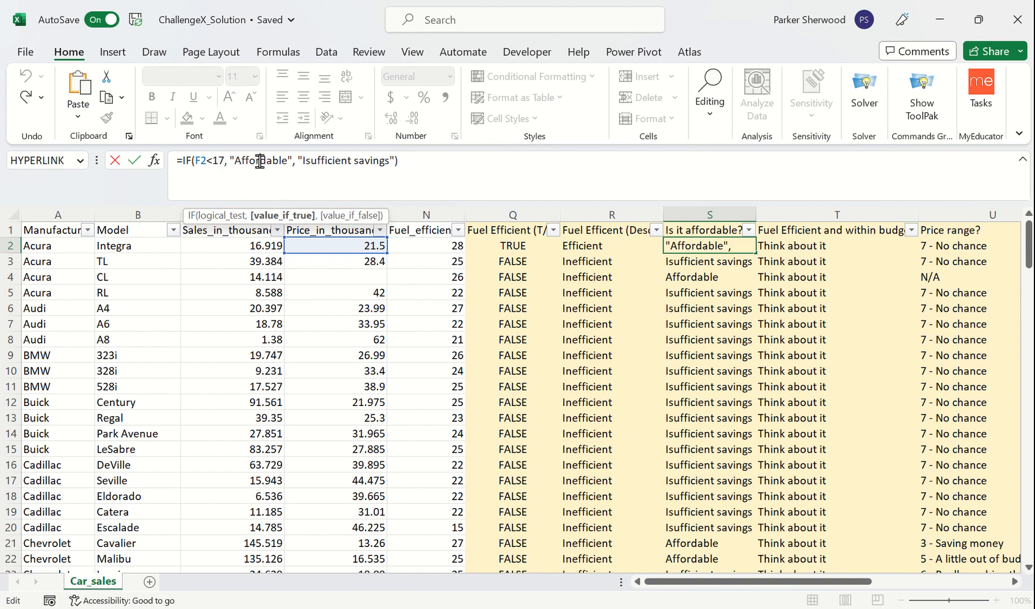
left_click(305, 161)
type("n")
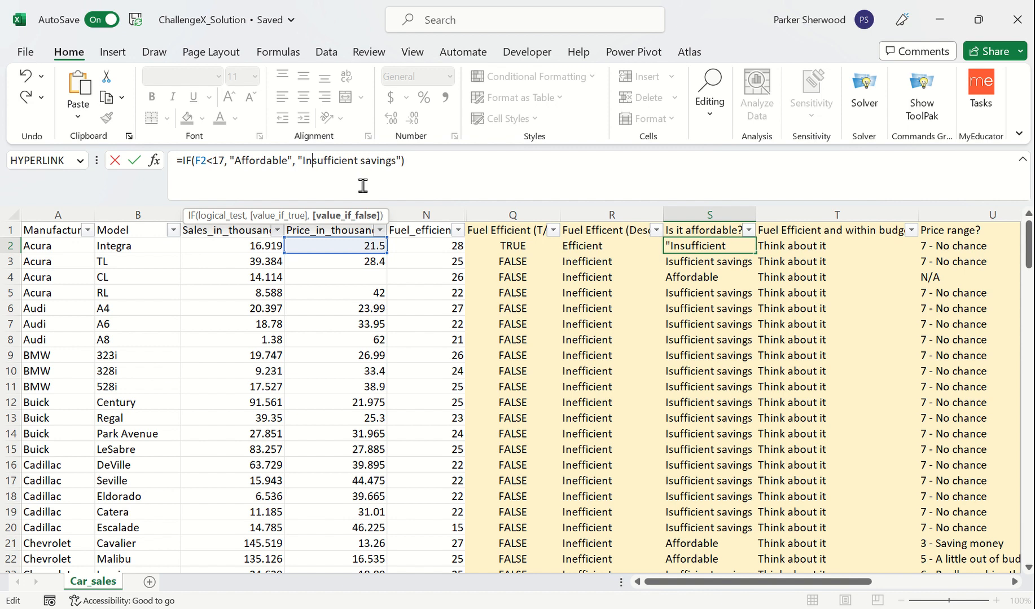
key("Return")
key("Left")
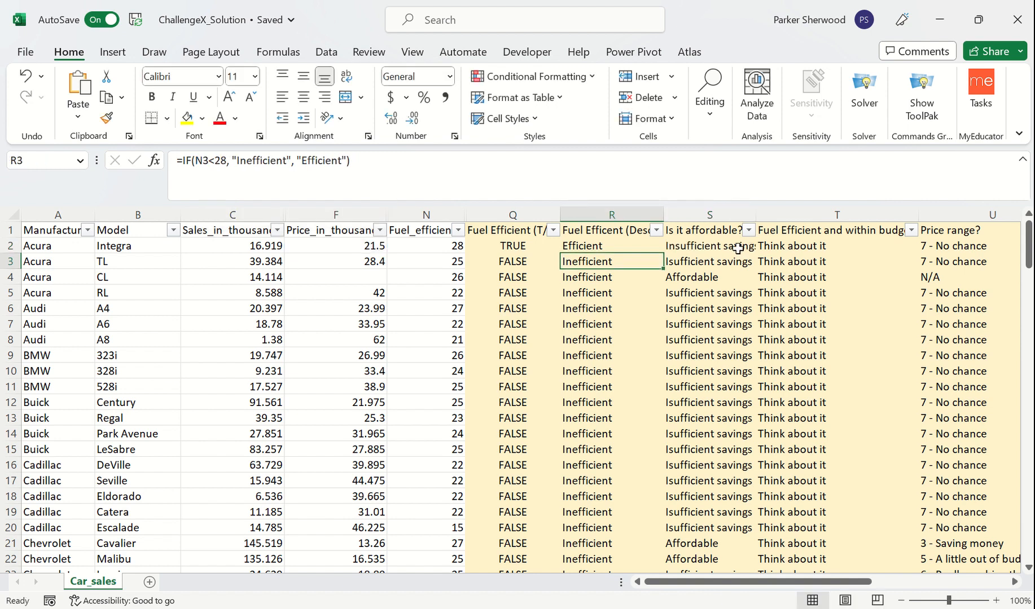
left_click(737, 248)
double_click(757, 253)
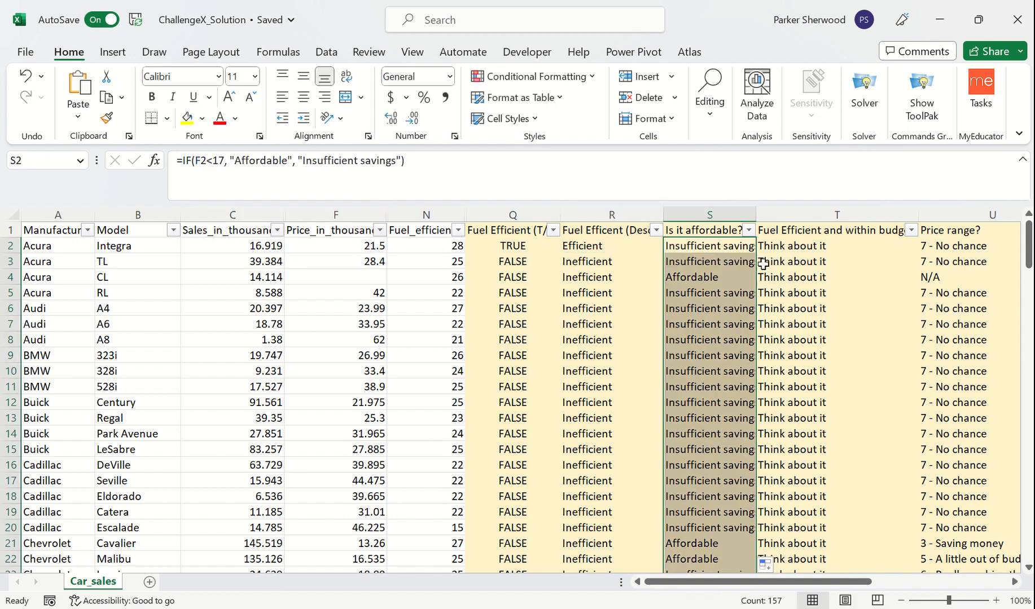
Examine the IF formula with nested AND in T2, including its two conditions and both result texts.
left_click(834, 249)
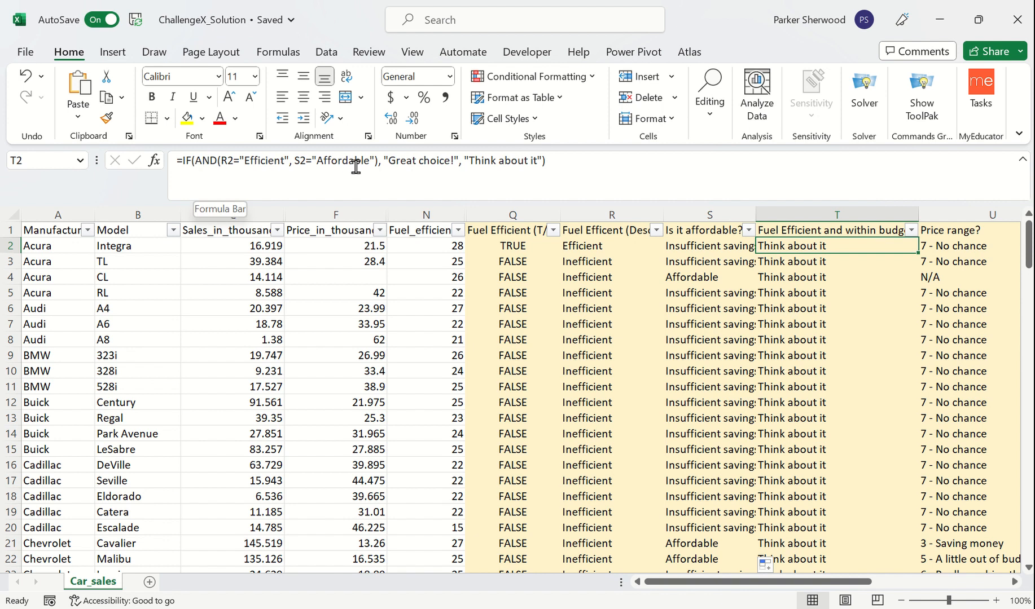
left_click(197, 160)
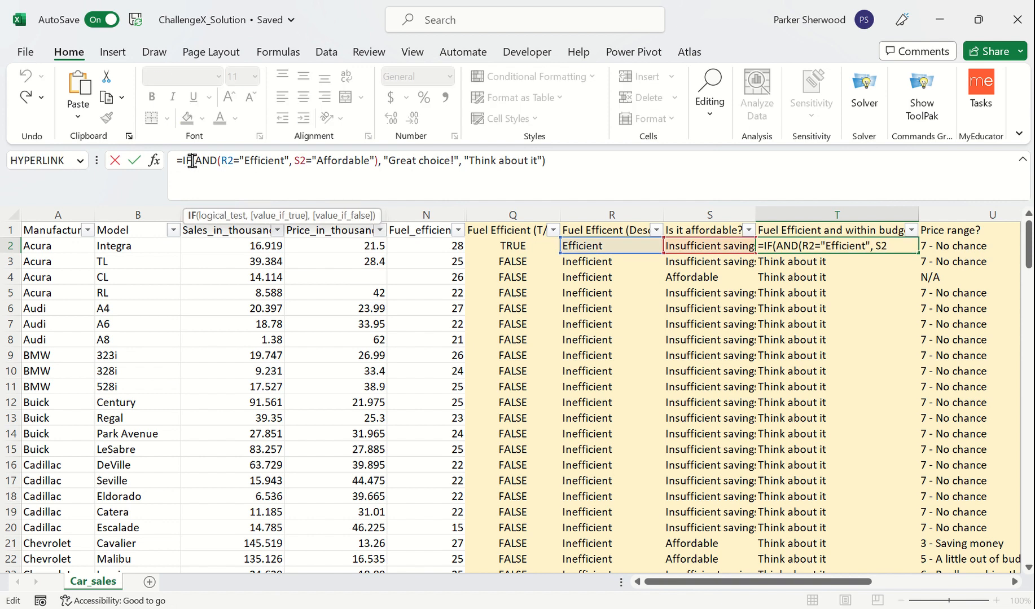
left_click(227, 161)
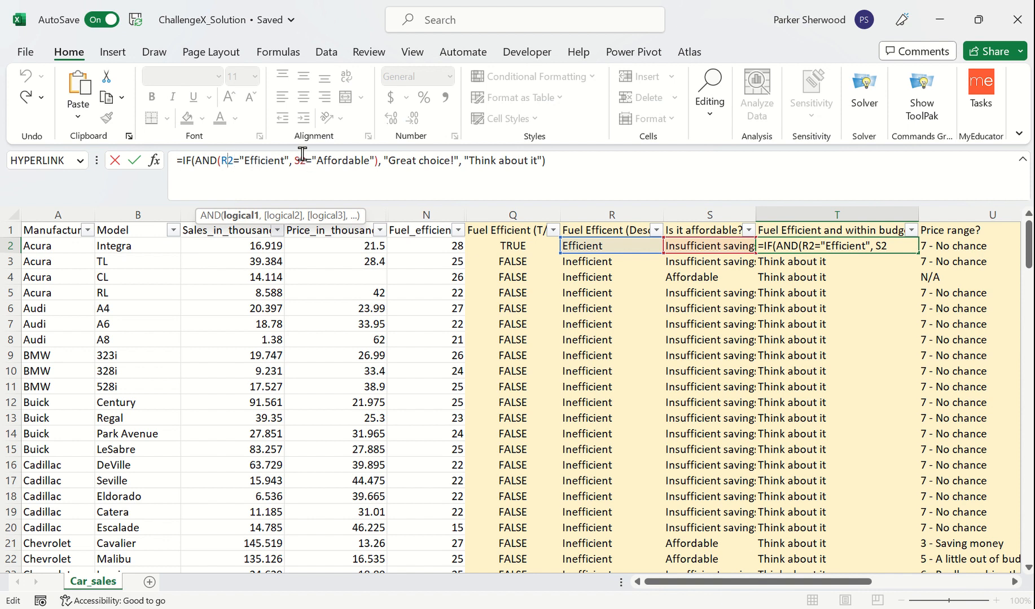
left_click(338, 161)
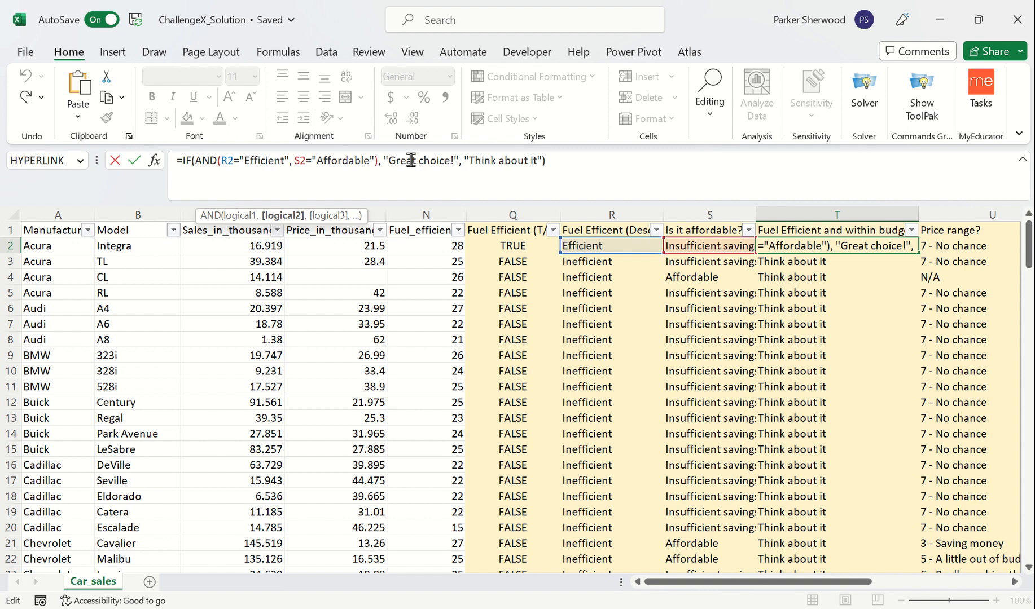
left_click(378, 161)
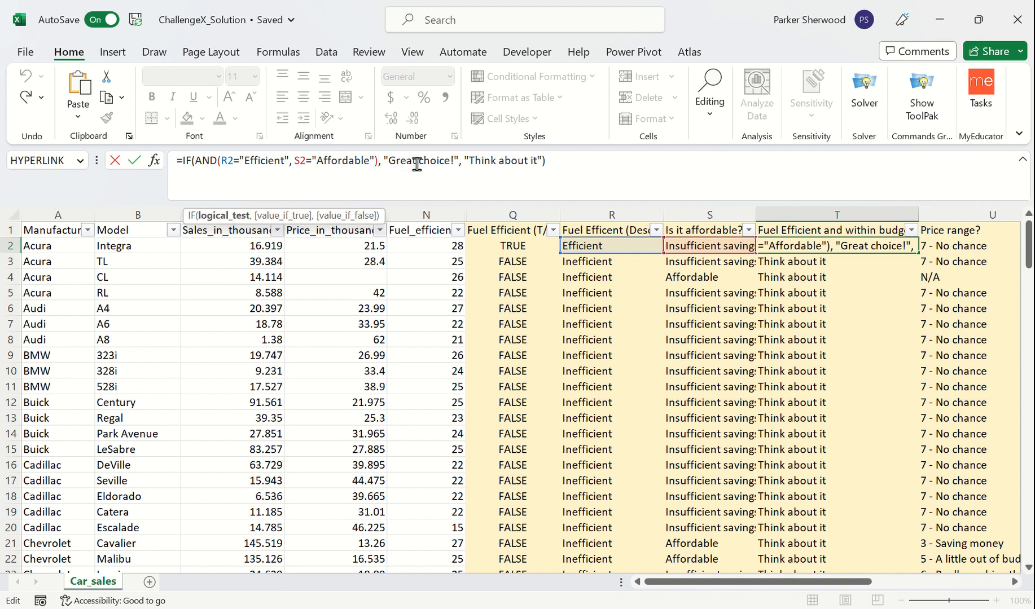
left_click(416, 160)
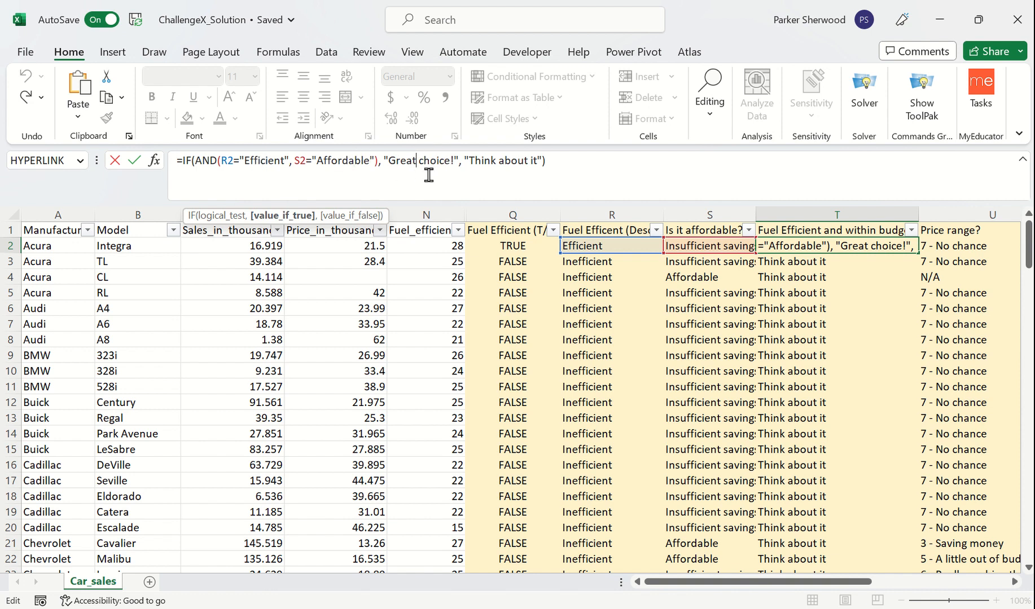
left_click(505, 161)
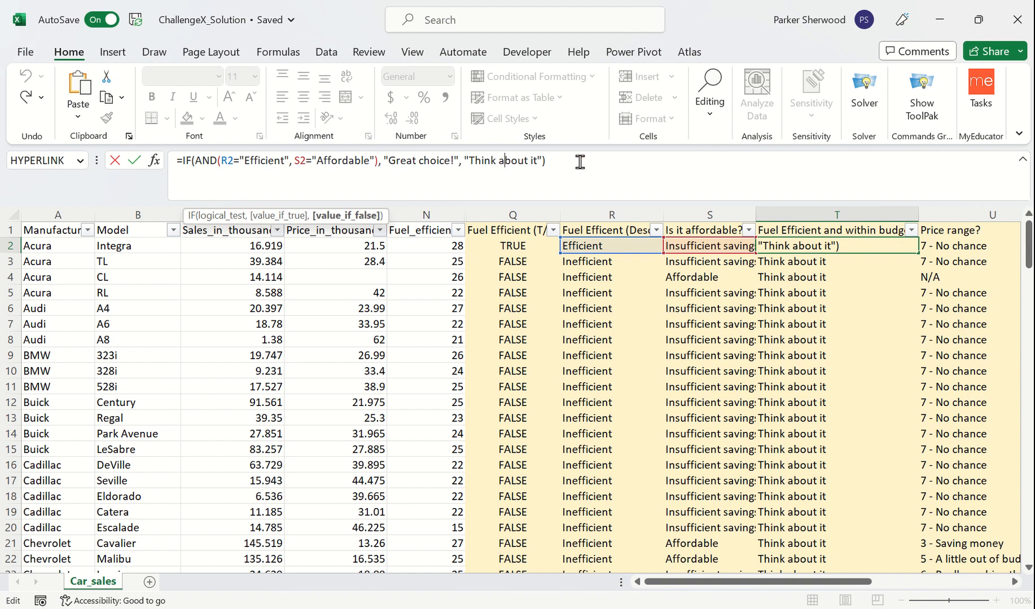
Examine the two alternative IFS price range formulas in U2 and V2.
key("Tab")
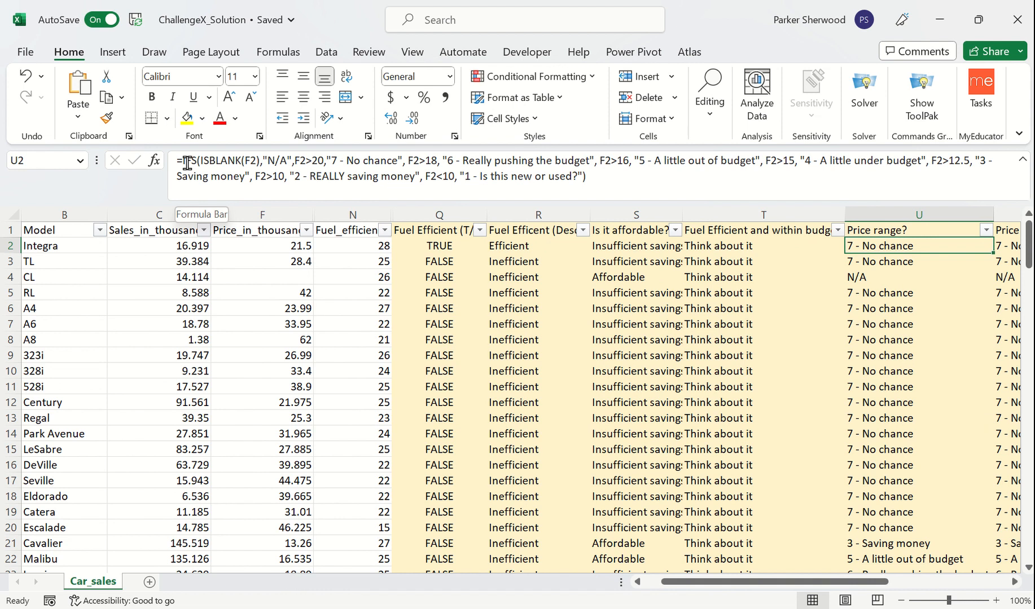
left_click(223, 163)
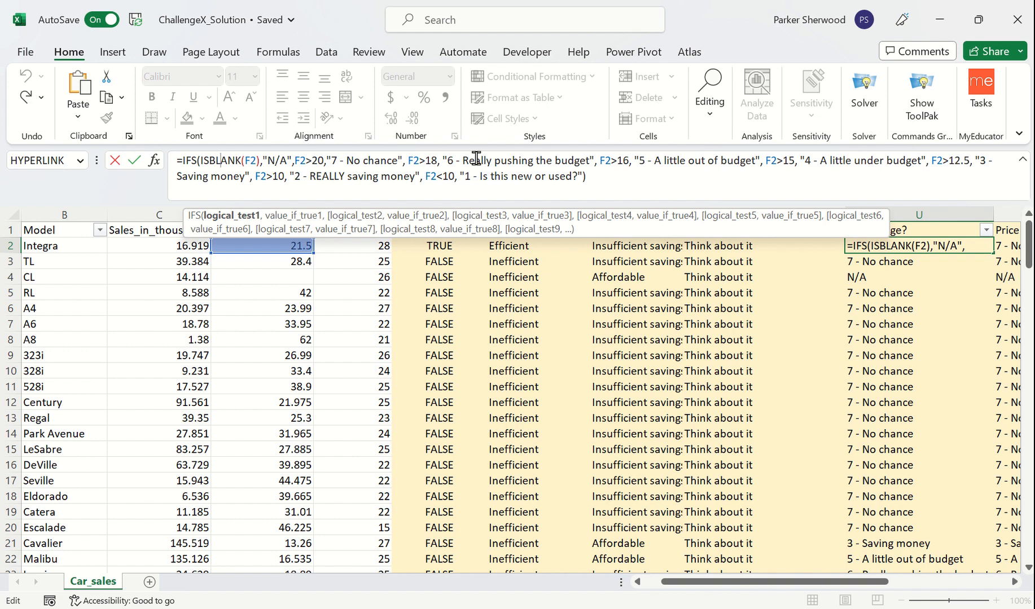
key("Tab")
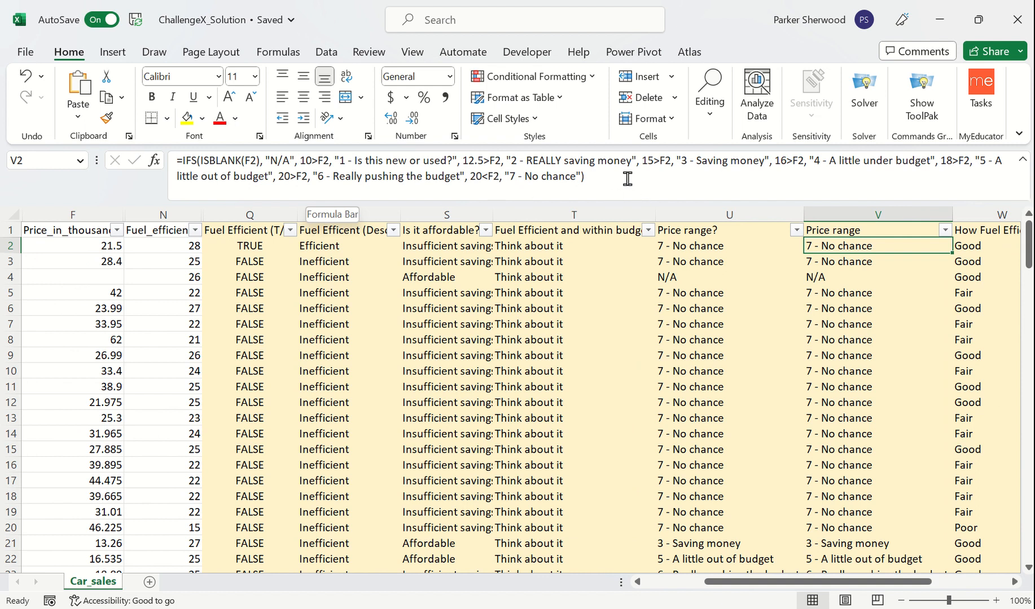
Examine the nested IF formulas in W2 and X2, checking each fuel efficiency threshold and rating in W2.
key("Right")
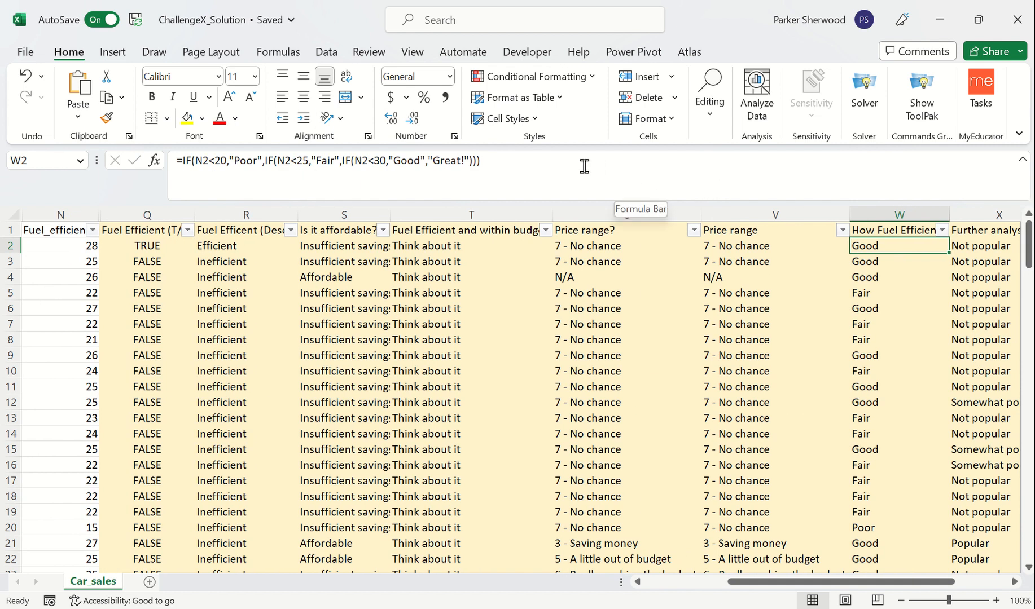
left_click(190, 160)
left_click(220, 161)
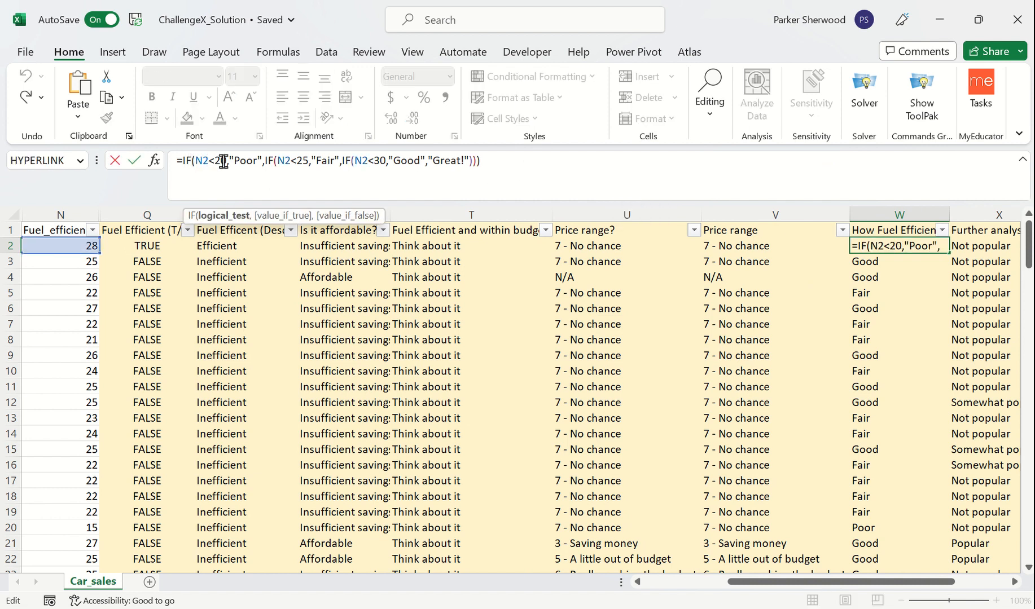
double_click(255, 162)
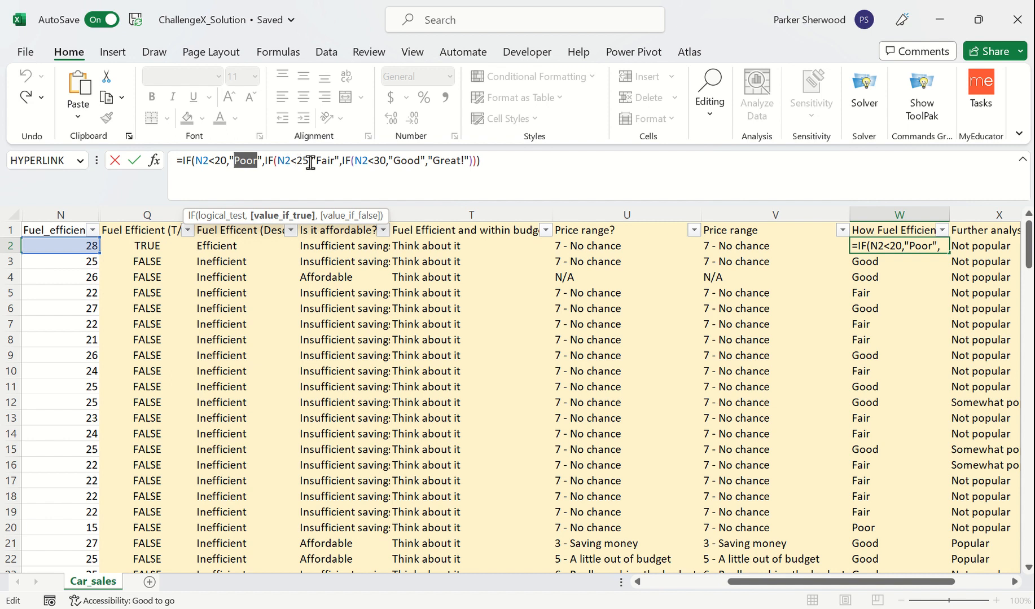
left_click_drag(312, 160, 286, 155)
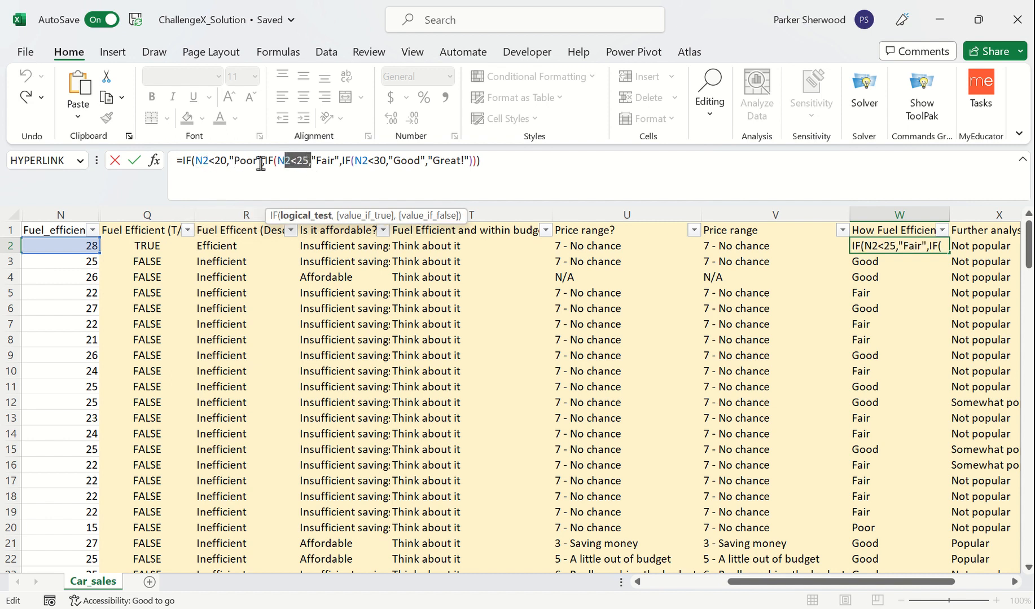
left_click(329, 168)
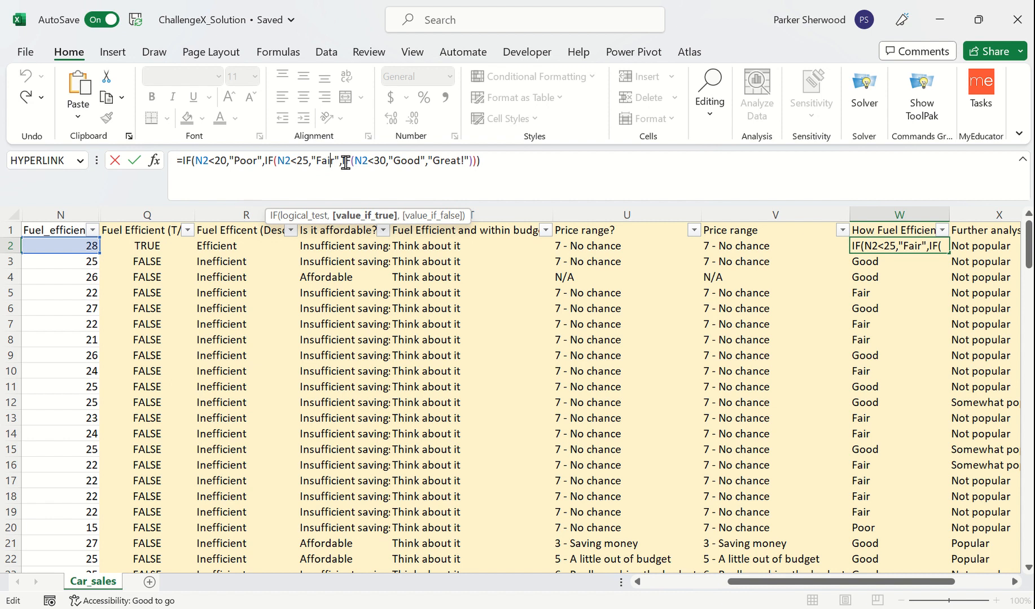
left_click(384, 160)
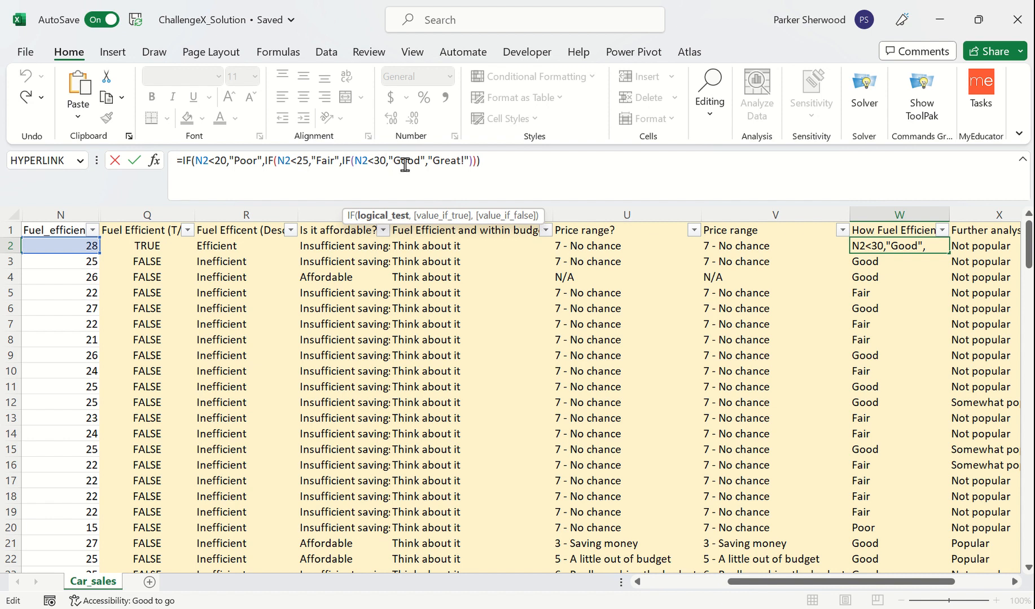
double_click(406, 162)
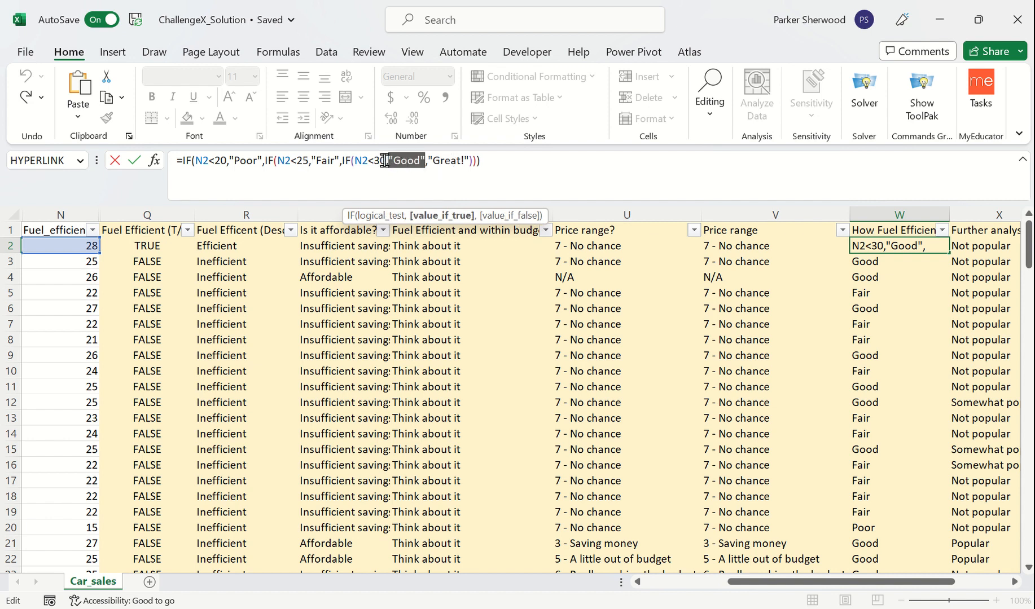
double_click(458, 162)
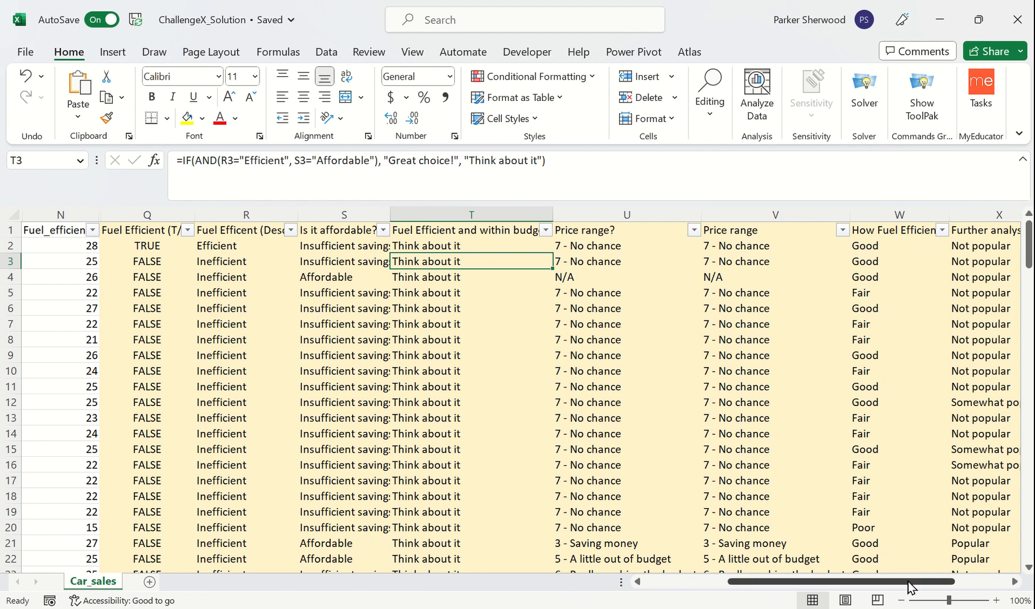
left_click(985, 247)
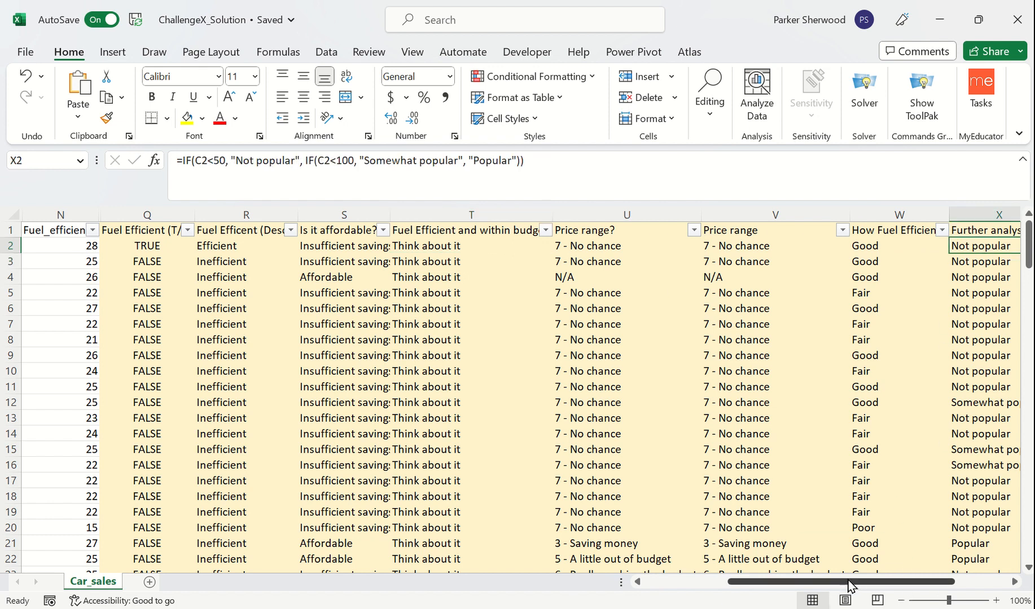
Examine the nested IF popularity formula in X2, checking the 50 and 100 sales thresholds and the three result texts.
left_click_drag(851, 586, 898, 581)
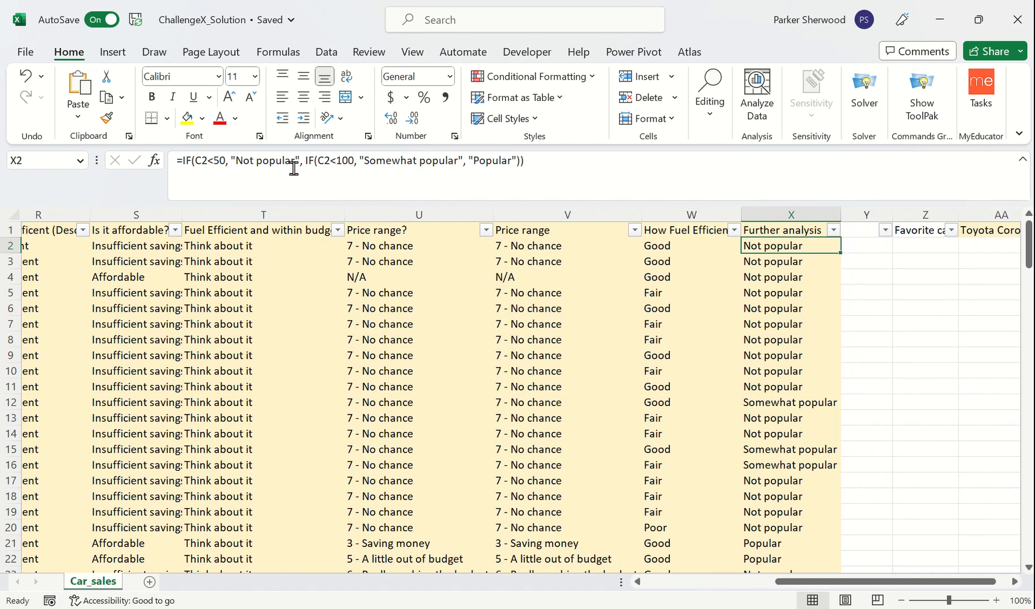
left_click(219, 161)
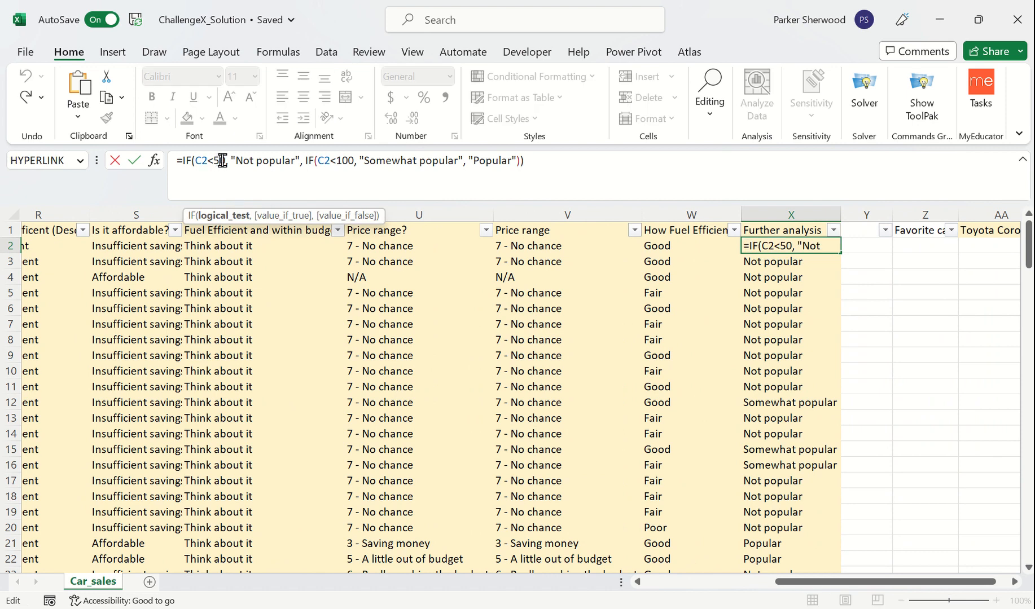
left_click(267, 163)
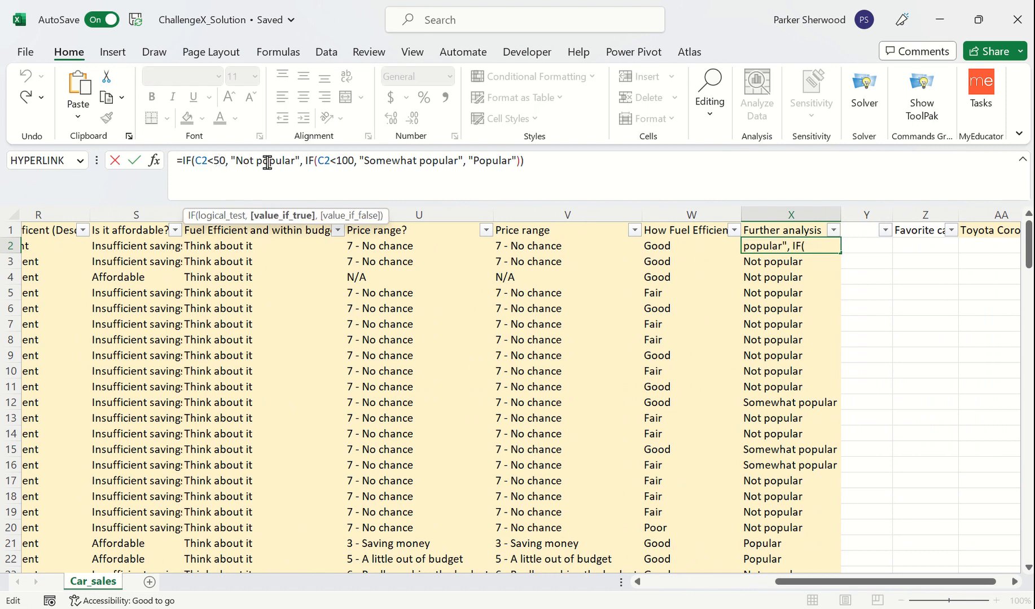
left_click(348, 160)
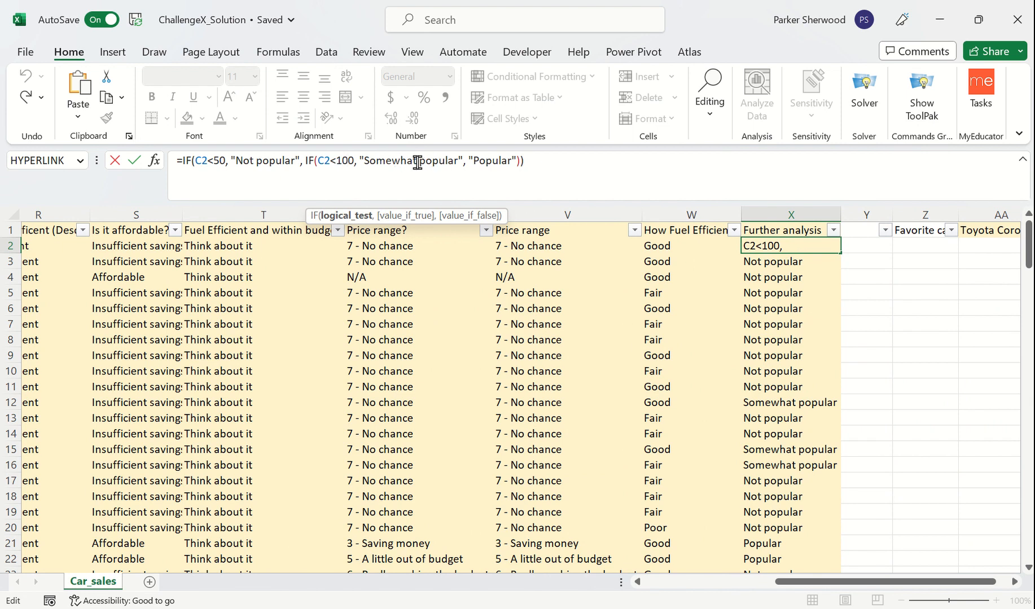
left_click(500, 161)
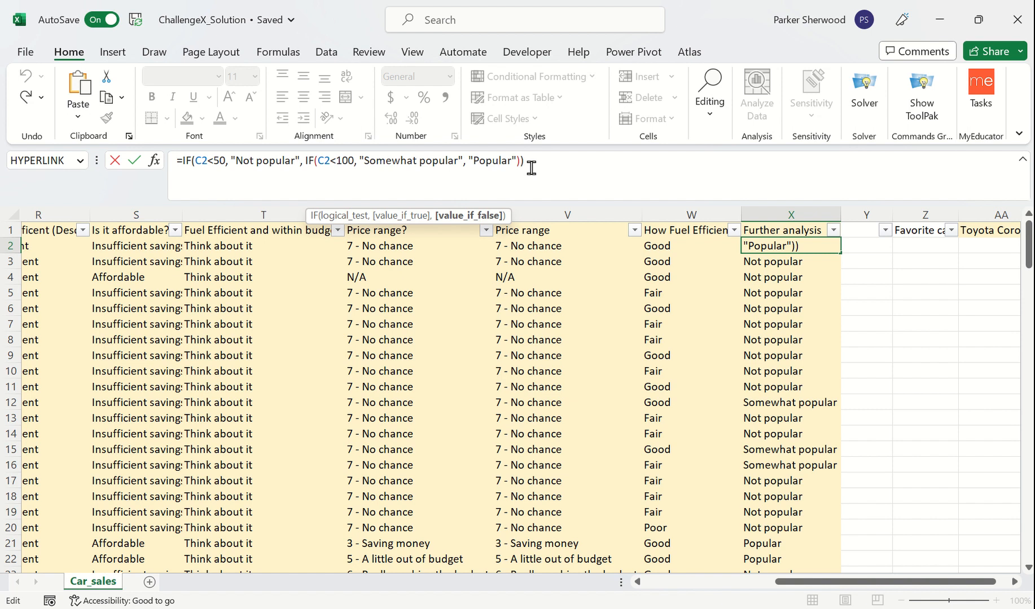
key("Return")
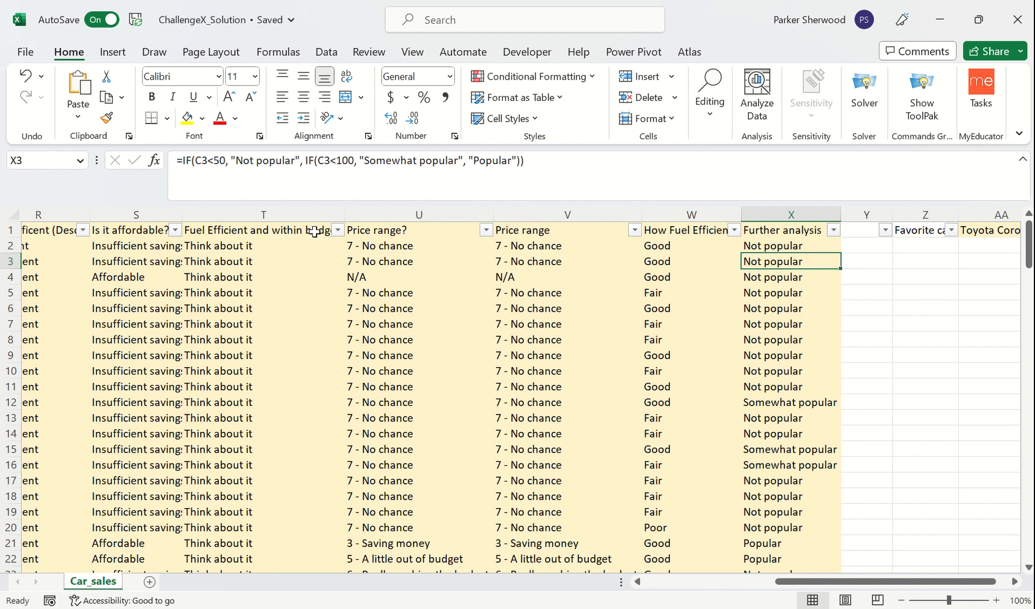
Filter the combined fuel efficiency and budget column to "Great choice!" and sort the "Price range?" column from A to Z.
left_click(341, 234)
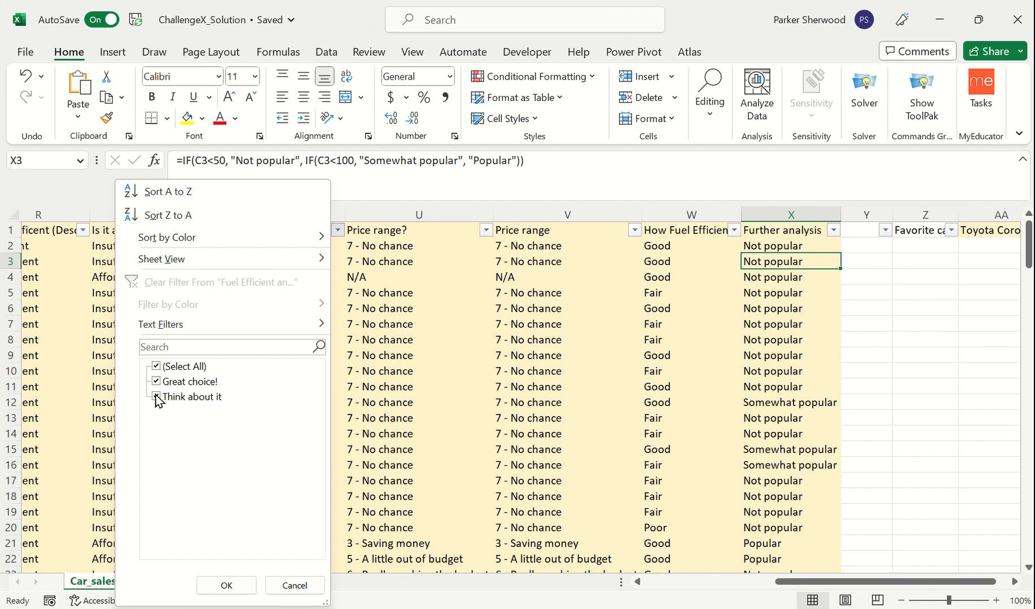
left_click(156, 398)
left_click(225, 585)
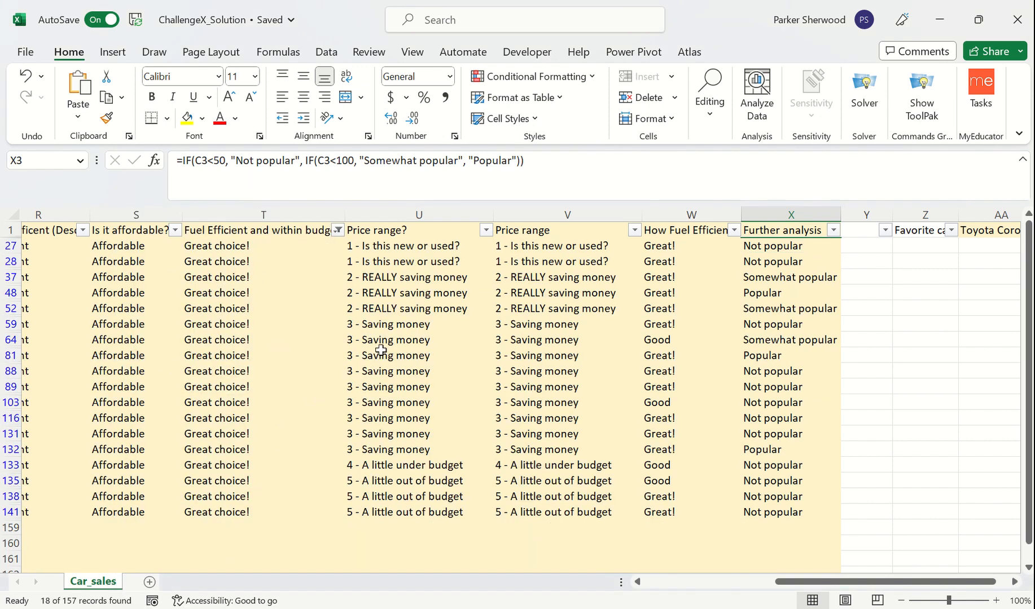
left_click(485, 230)
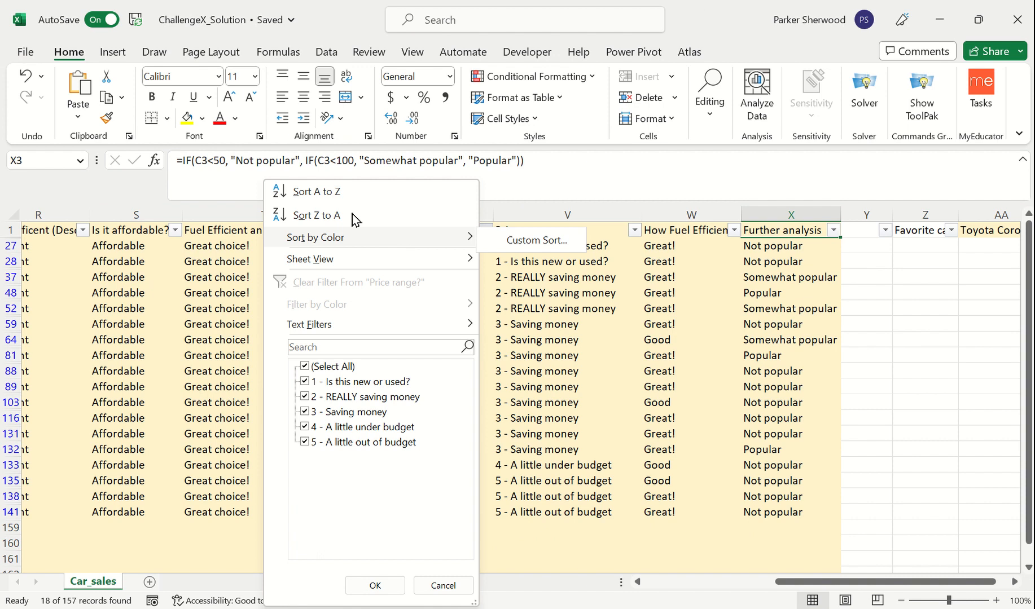
left_click(345, 192)
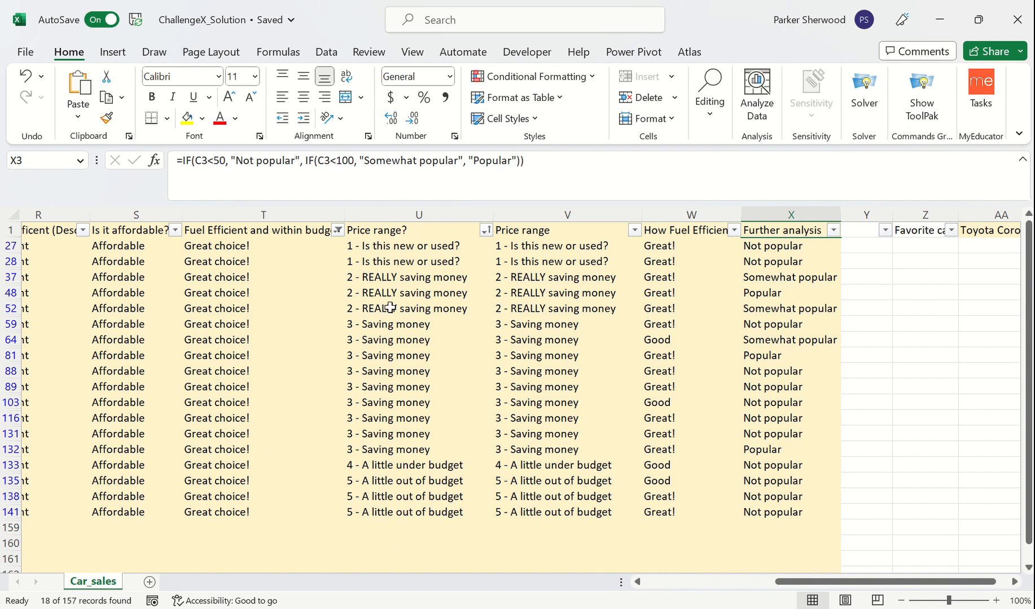
Filter the fuel efficiency rating in column W to "Great!" and exclude "Not popular" from the Further analysis column.
left_click(734, 230)
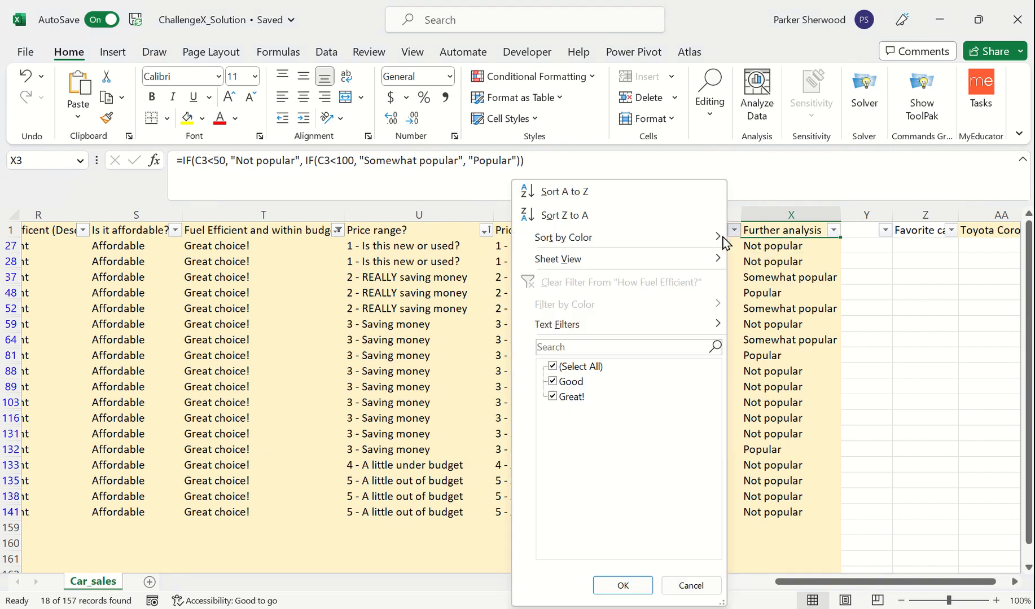
left_click(552, 382)
left_click(637, 586)
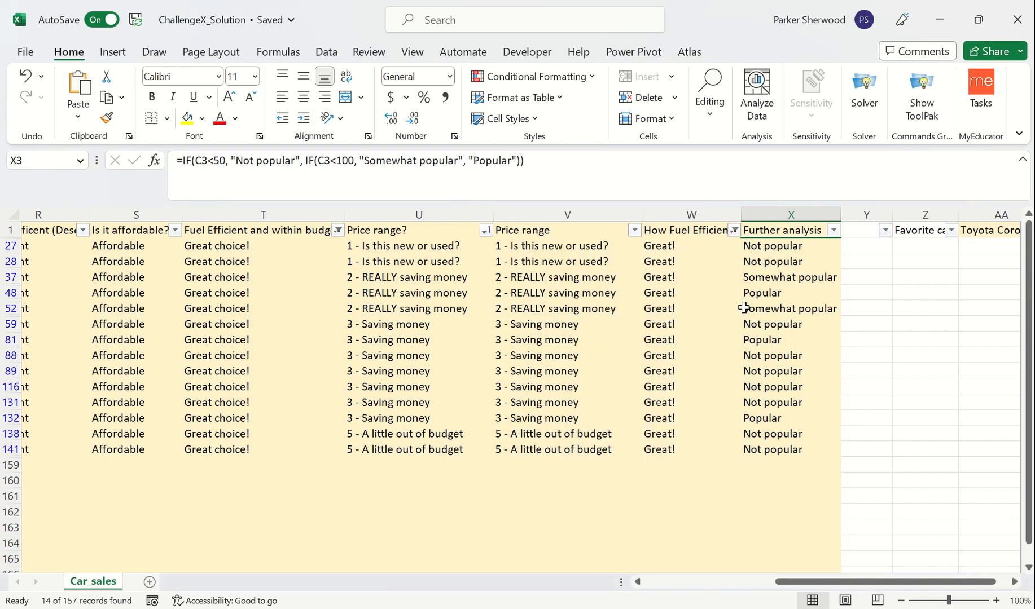
left_click(833, 230)
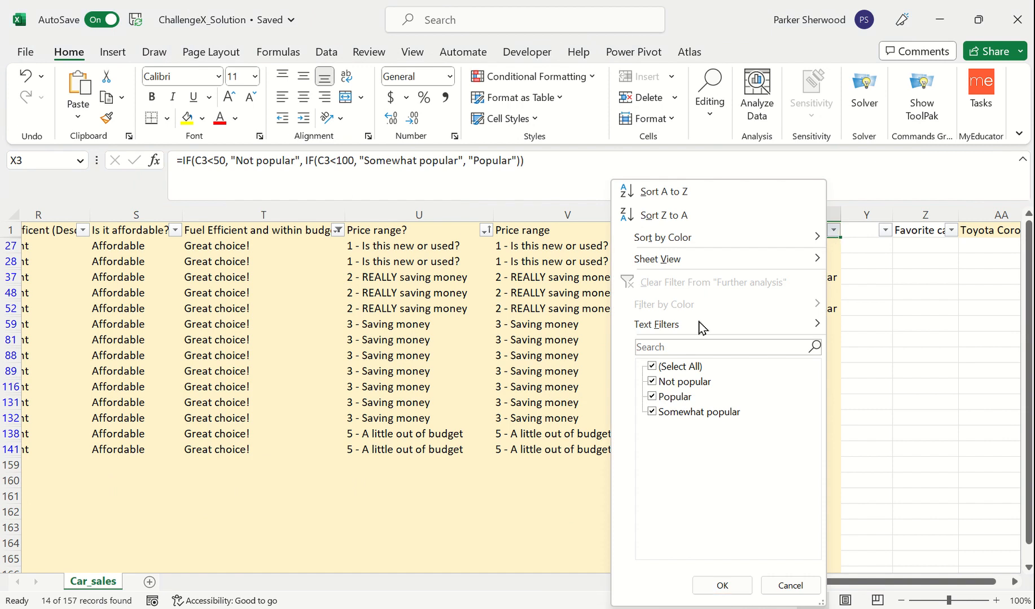
left_click(653, 383)
left_click(720, 585)
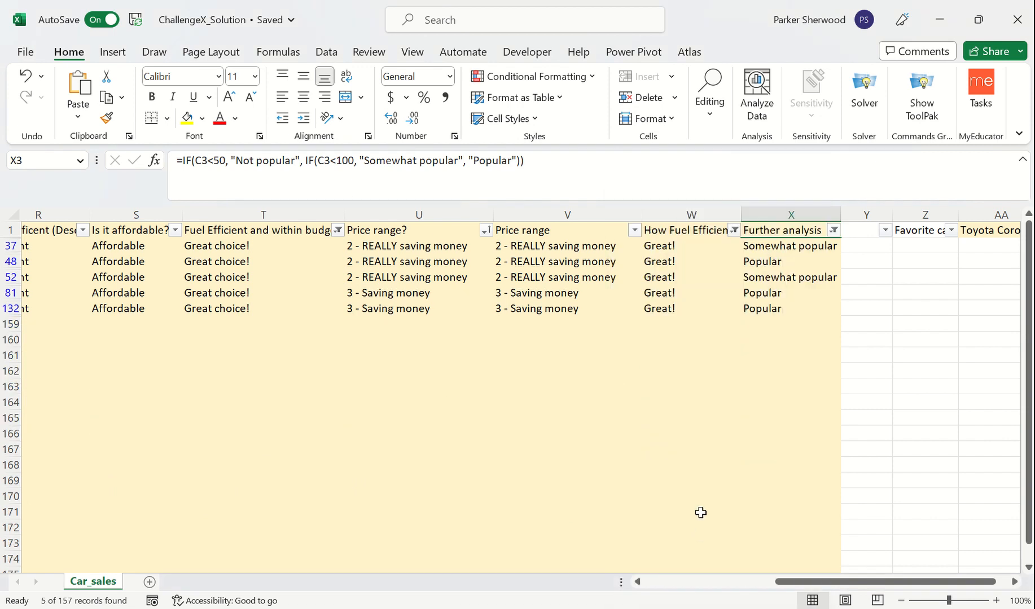
Review the manufacturers and models of the filtered cars and check the favorite car entered in AA1.
left_click_drag(856, 590, 654, 549)
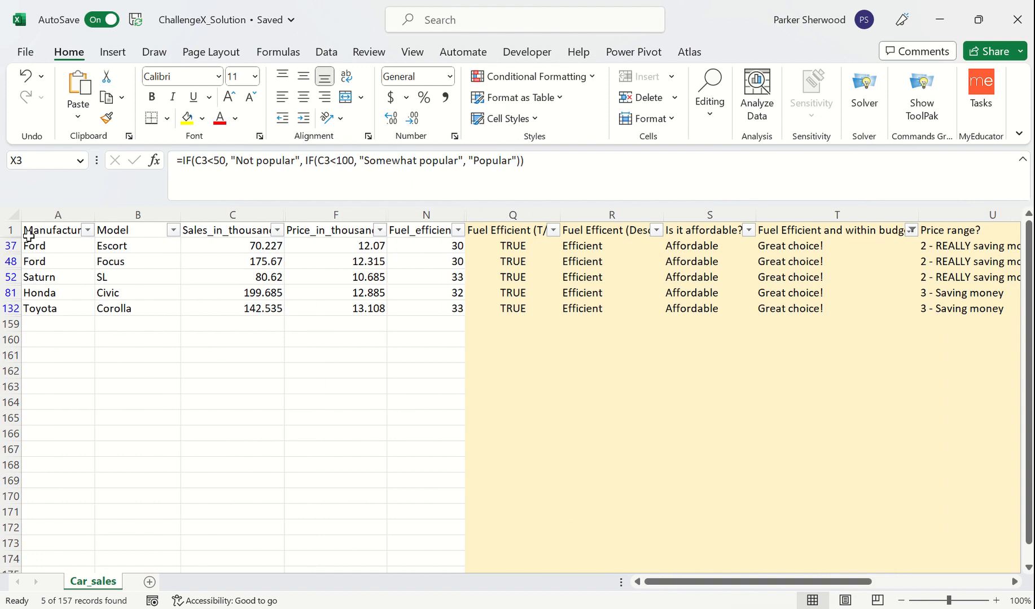
left_click_drag(34, 262, 118, 310)
left_click(152, 355)
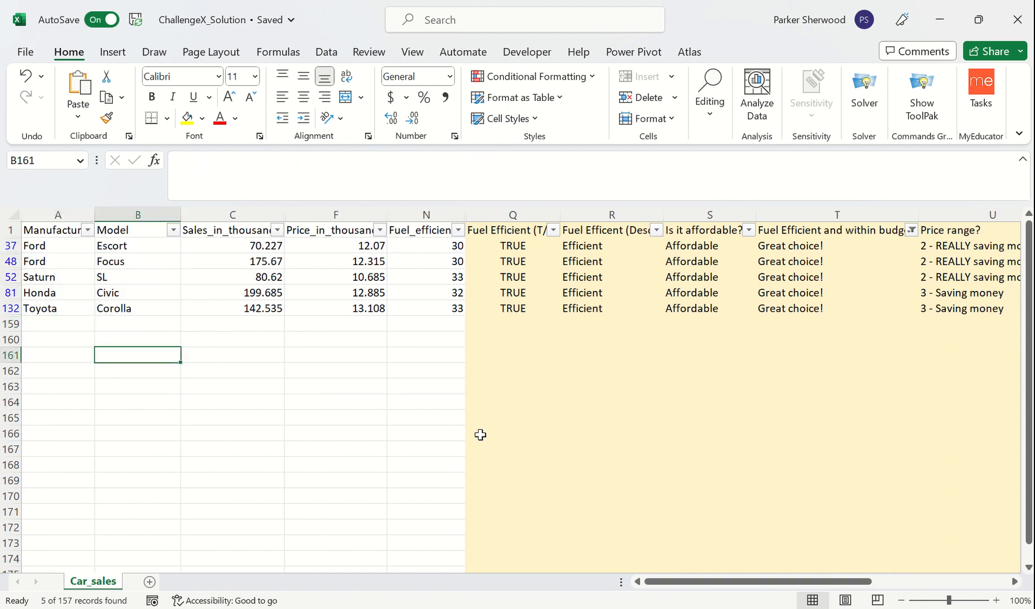
left_click_drag(735, 584, 914, 575)
left_click(980, 229)
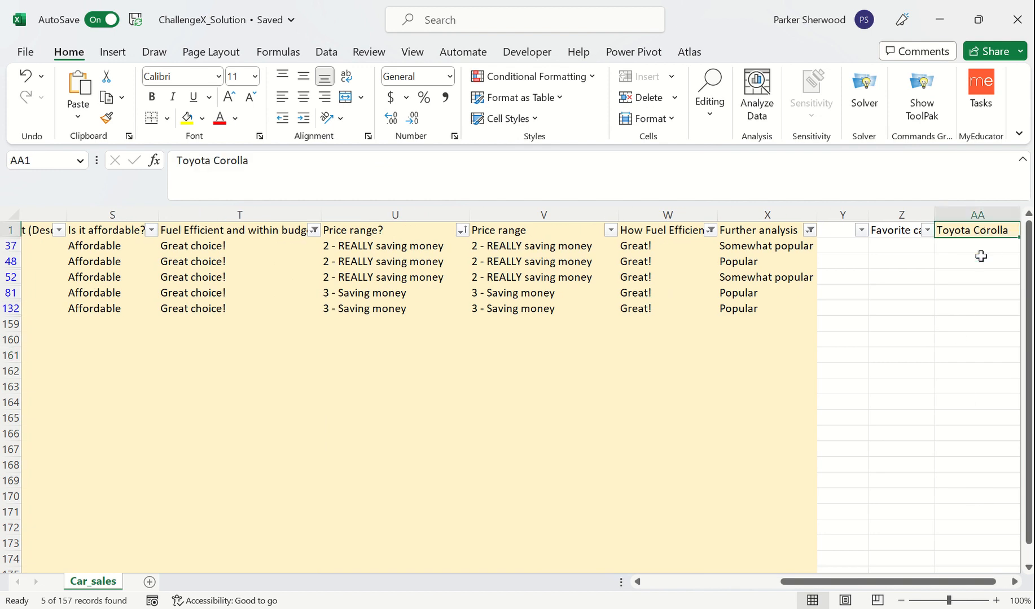